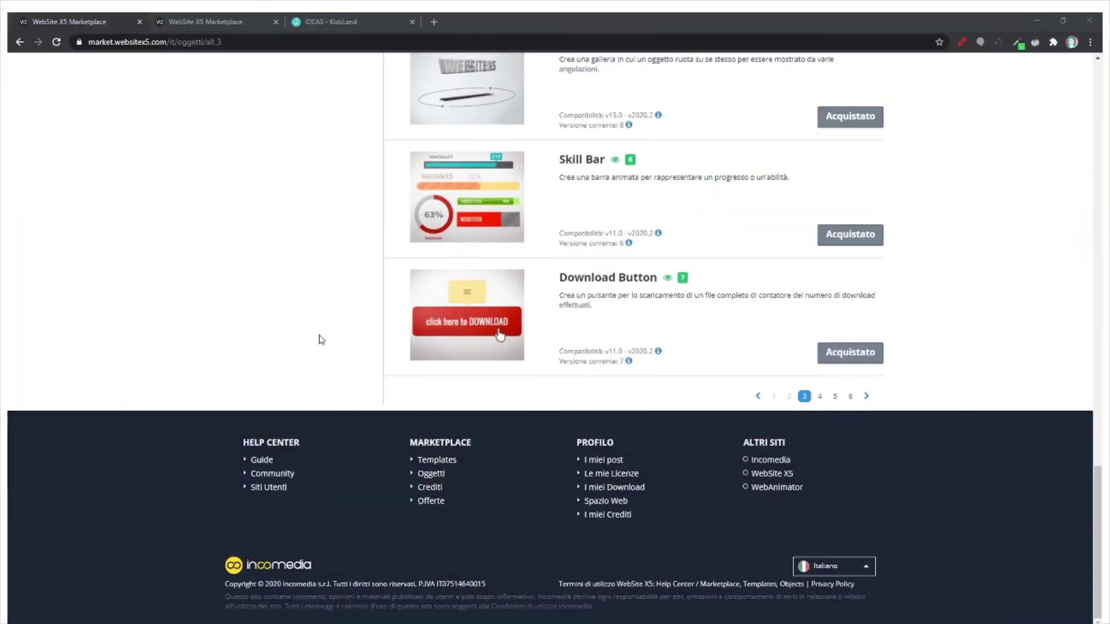
Open the Download Button object's preview and browse down to its 'With Bubble' counter styles.
left_click(469, 321)
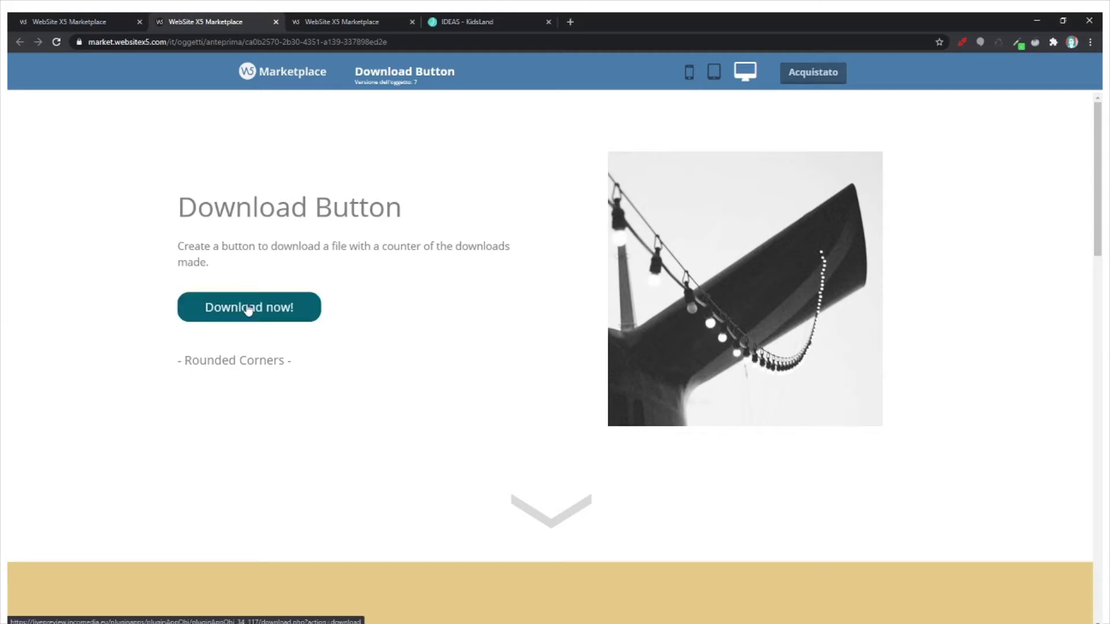
left_click_drag(1097, 213, 1098, 366)
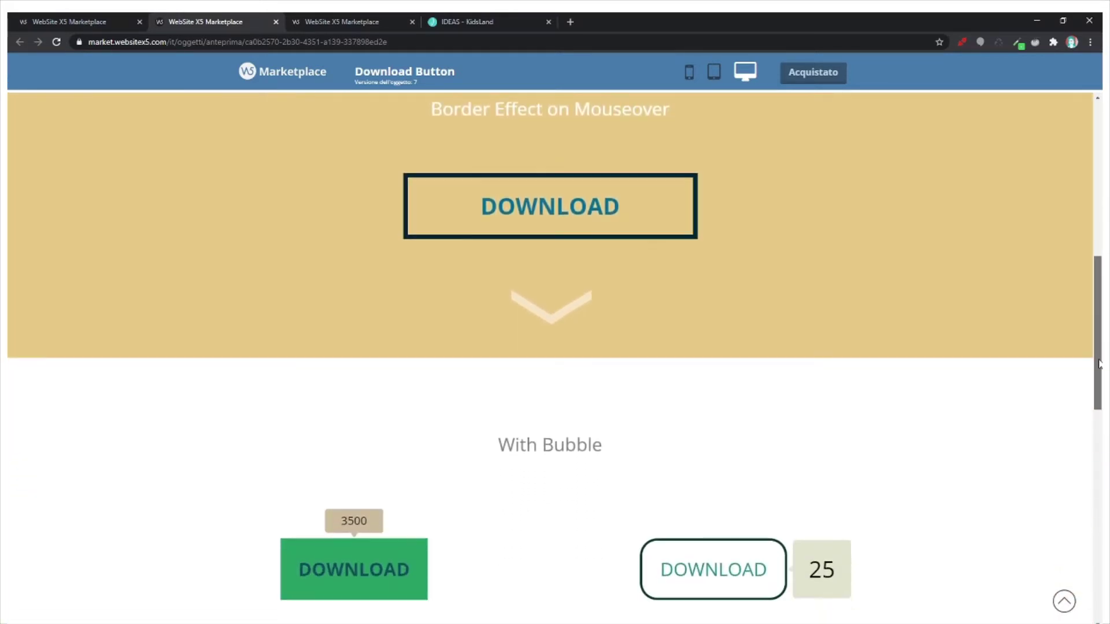
scroll(642, 251, "down", 2)
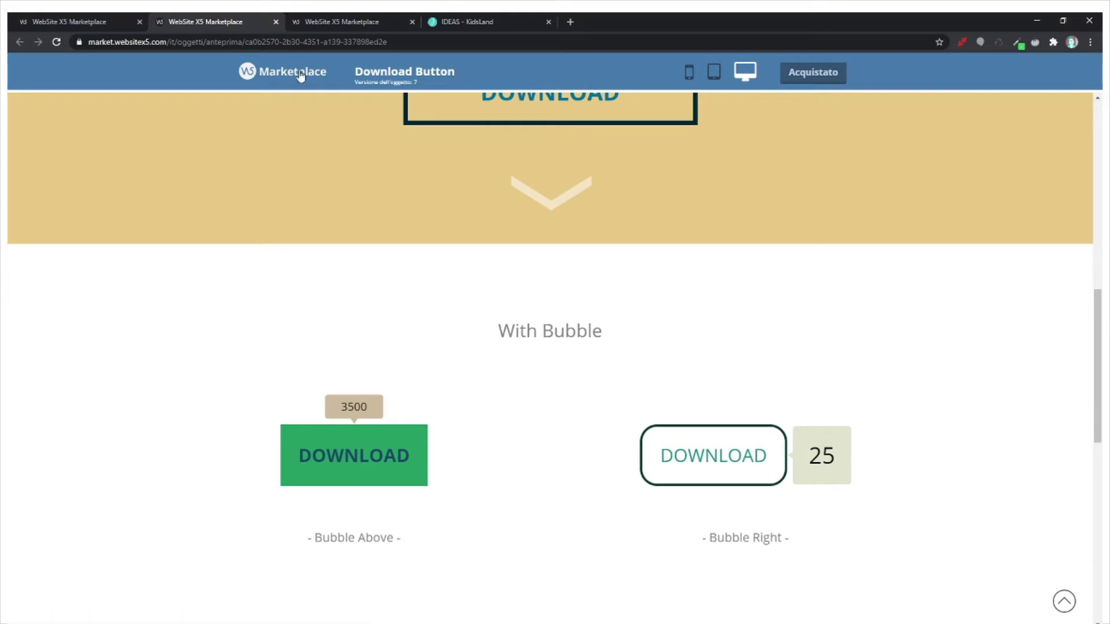
Switch to the Marketplace templates catalogue tab listing Ink World, Drone Portfolio and KidsLand.
left_click(340, 21)
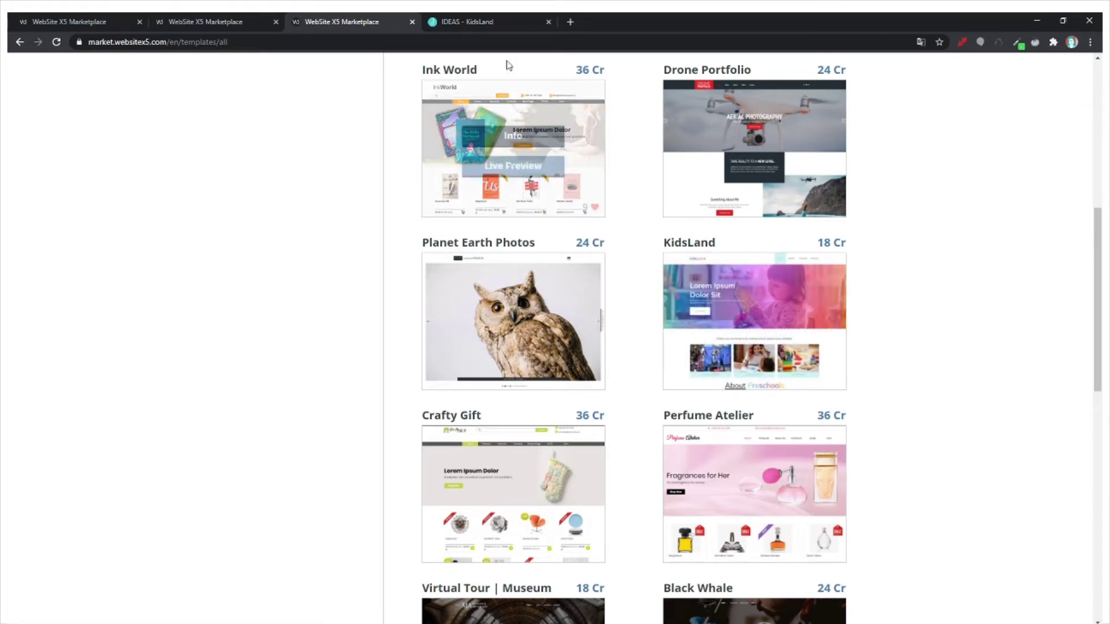
Switch to the 'IDEAS - KidsLand' preview and scroll past Learning and Coloring to Listening.
left_click(468, 21)
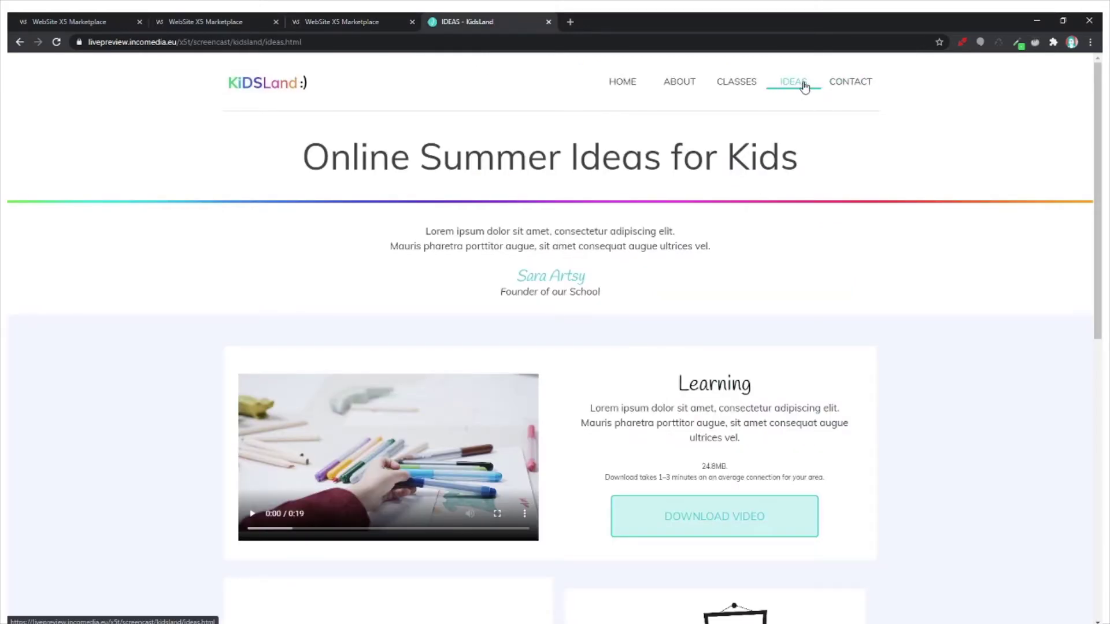
scroll(615, 286, "down", 2)
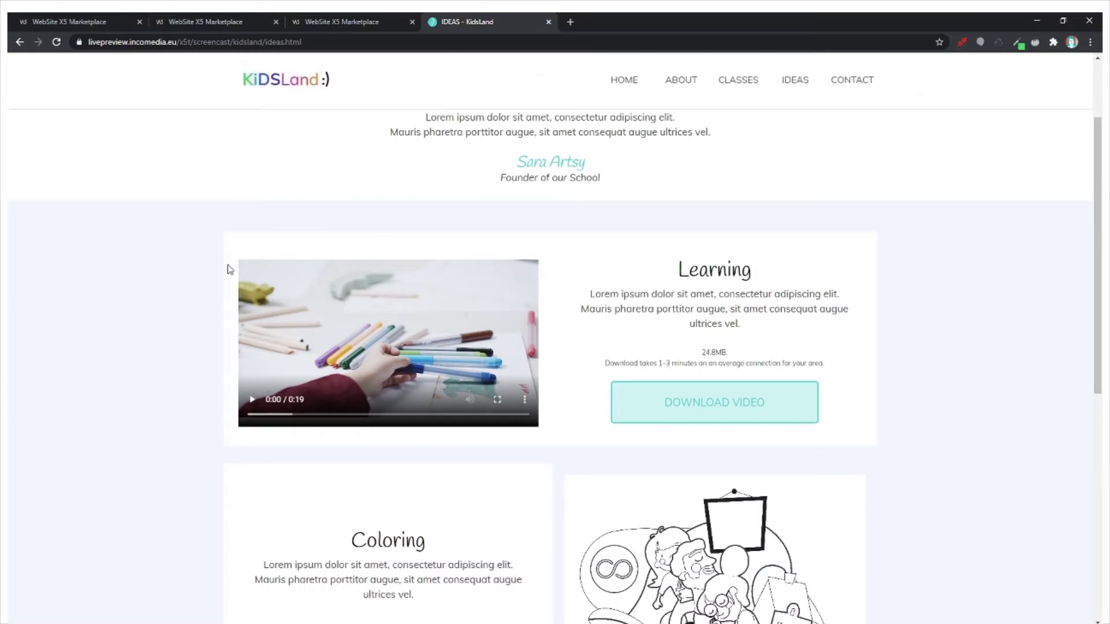
scroll(748, 265, "down", 2)
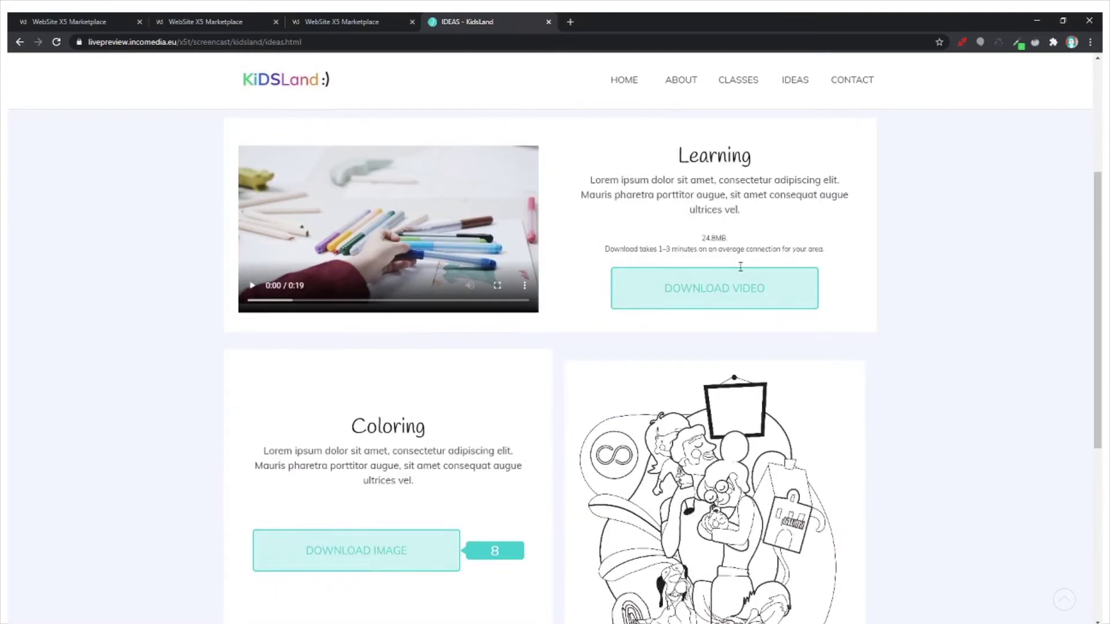
scroll(747, 264, "down", 1)
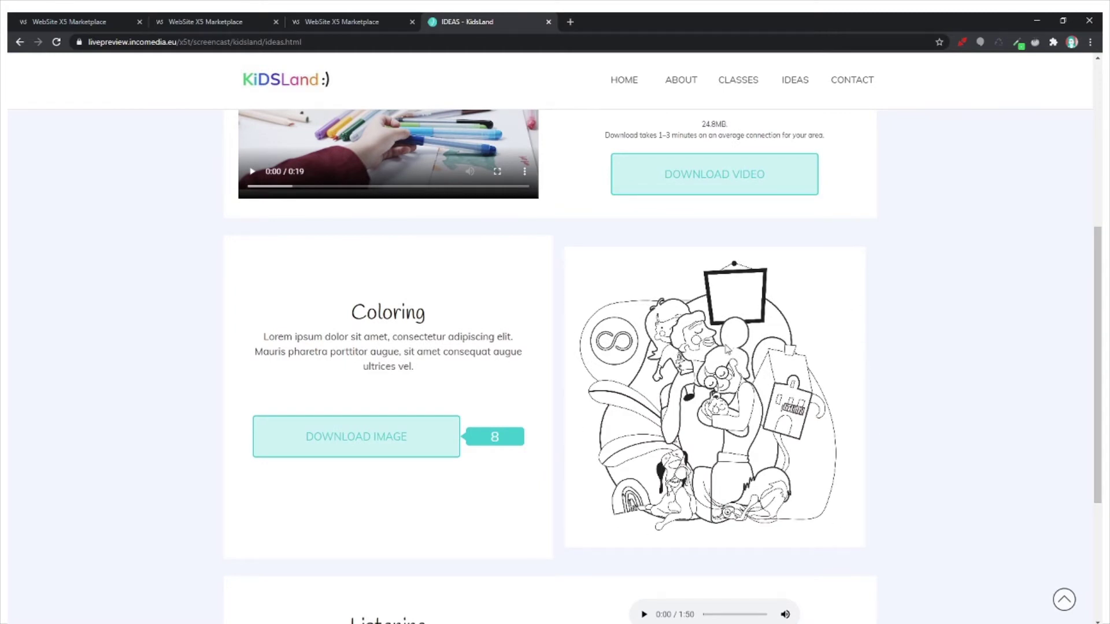
scroll(728, 328, "down", 2)
scroll(728, 305, "down", 1)
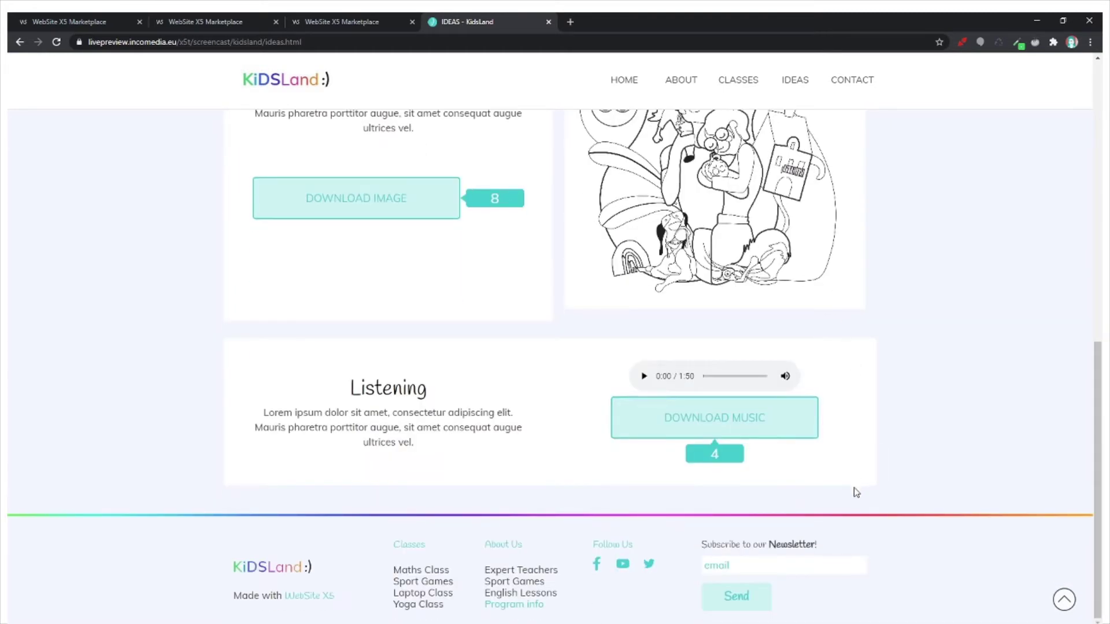
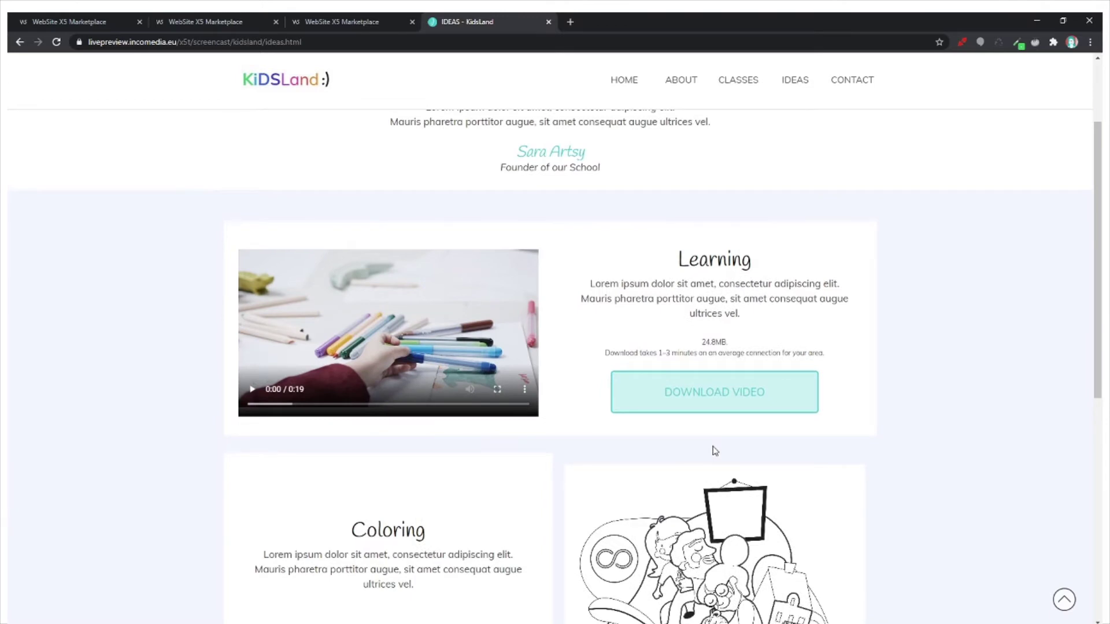
scroll(714, 450, "down", 2)
scroll(714, 450, "down", 1)
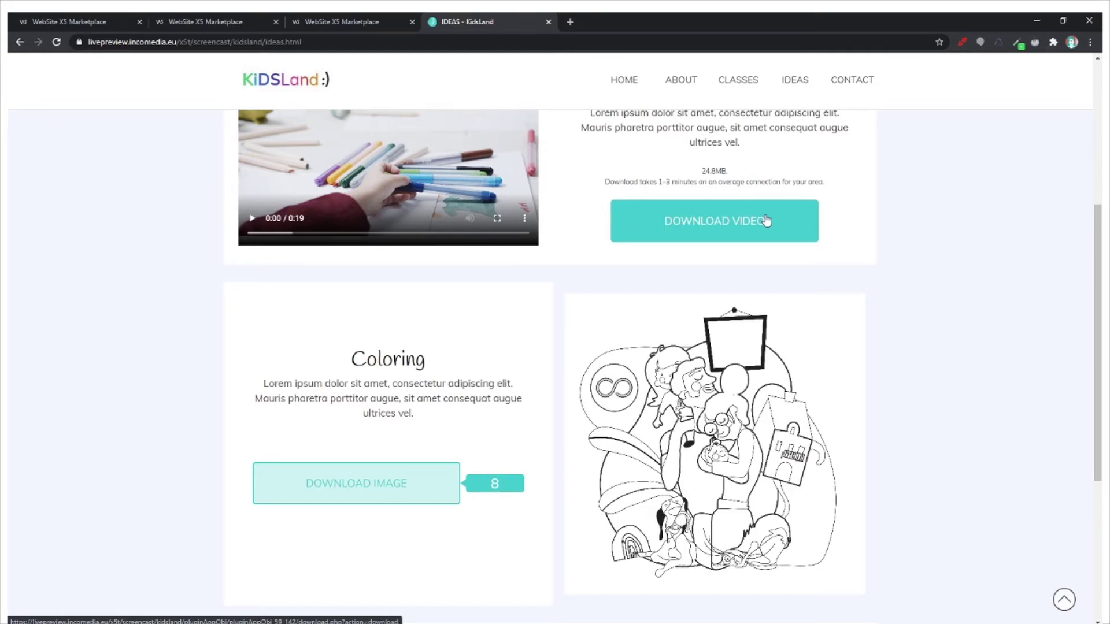
scroll(767, 222, "down", 1)
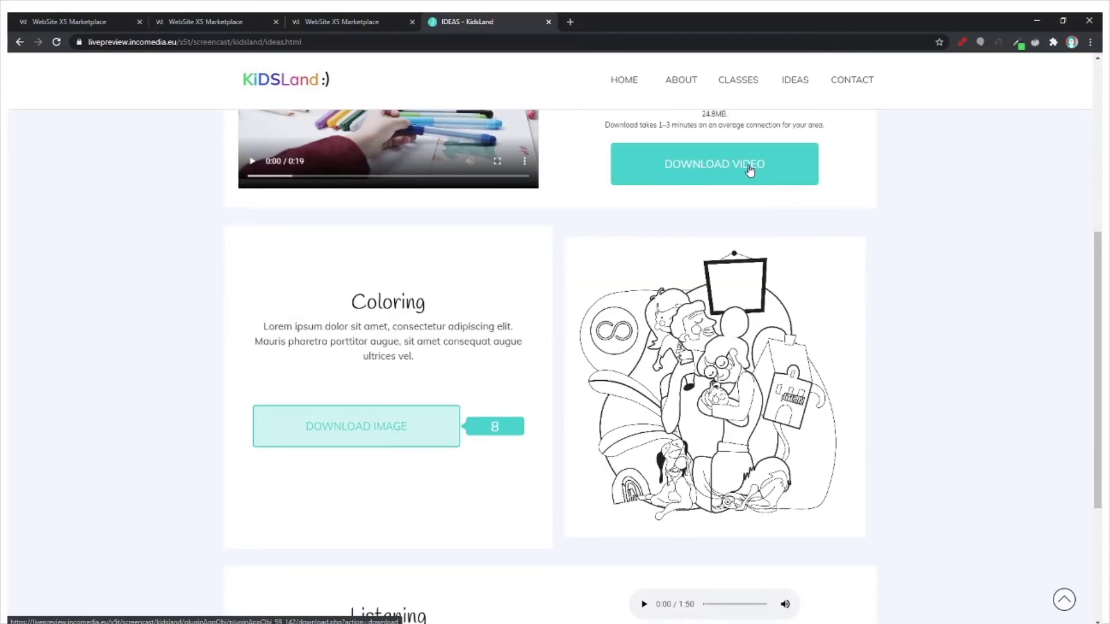
scroll(399, 429, "down", 3)
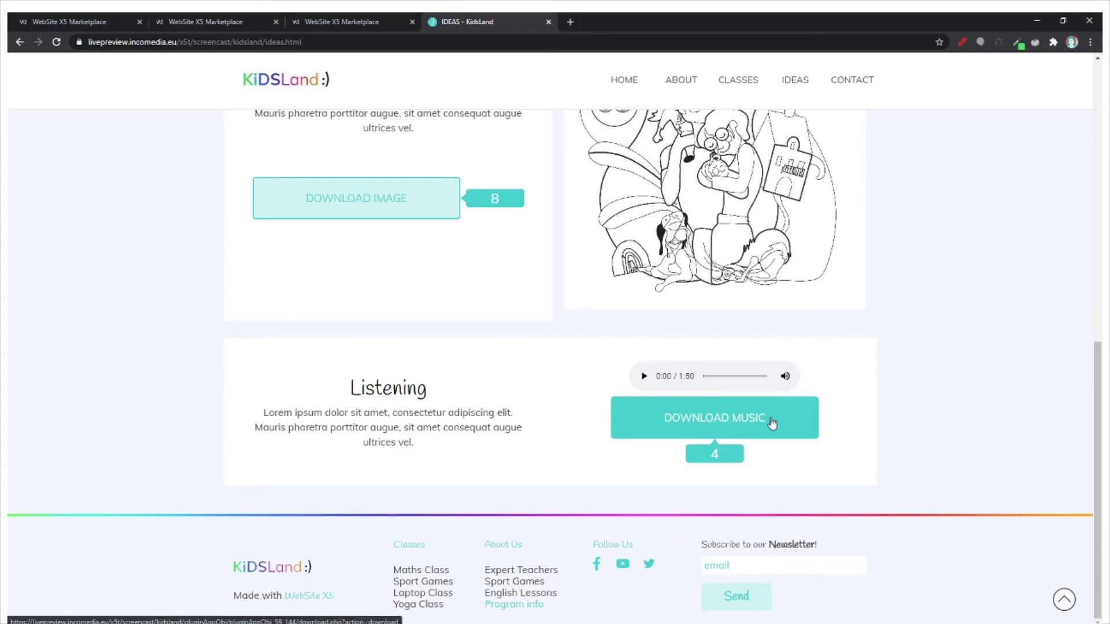
scroll(771, 423, "up", 3)
scroll(772, 423, "up", 3)
scroll(771, 422, "up", 2)
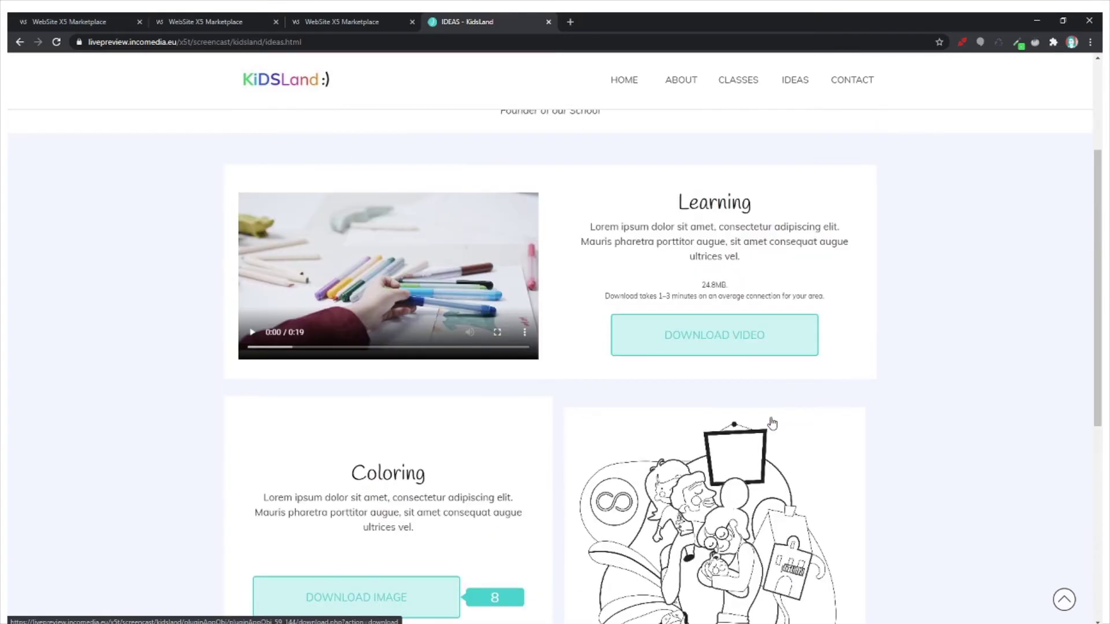
Highlight the 24.8MB size, download-time note, and Learning and Coloring descriptions, then leave Chrome.
left_click_drag(728, 284, 704, 284)
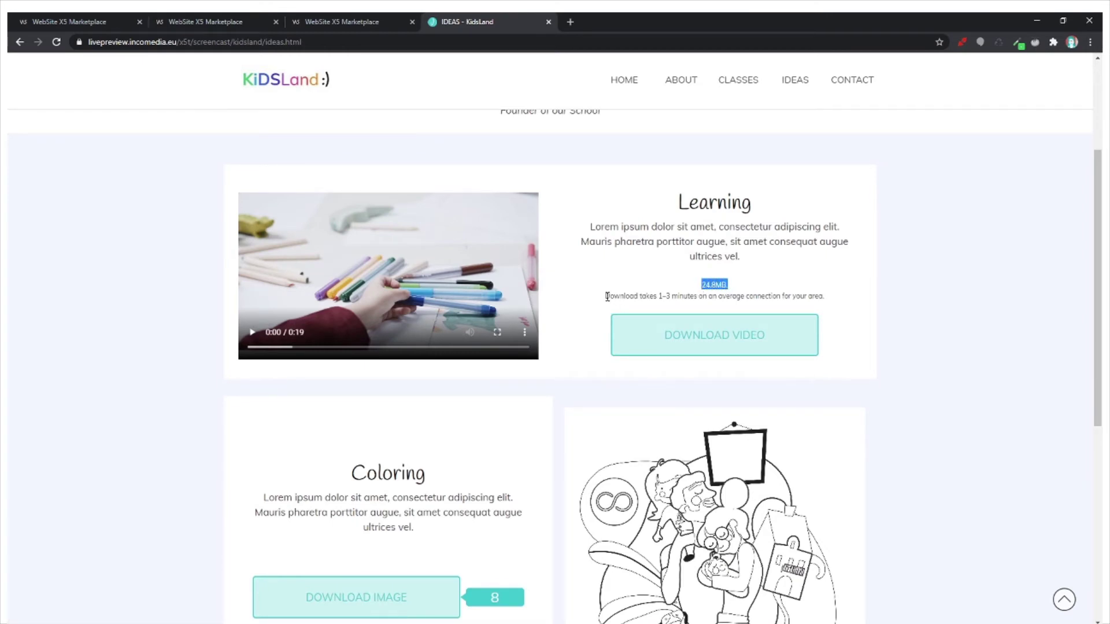
left_click_drag(605, 296, 829, 298)
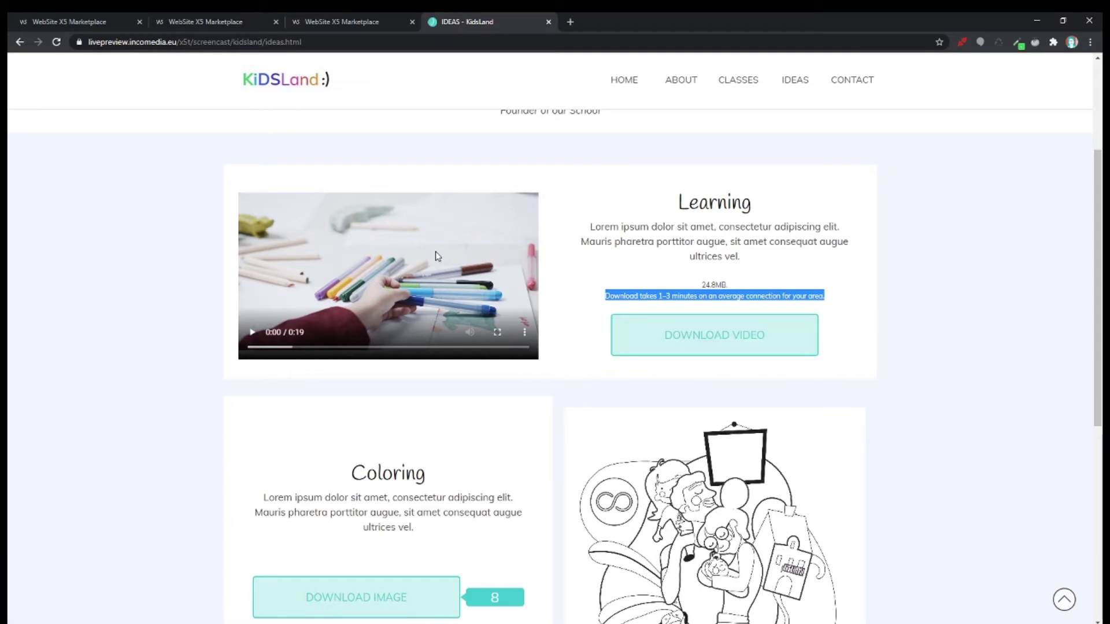
scroll(436, 255, "down", 3)
scroll(436, 254, "down", 2)
scroll(520, 348, "down", 4)
scroll(593, 433, "down", 2)
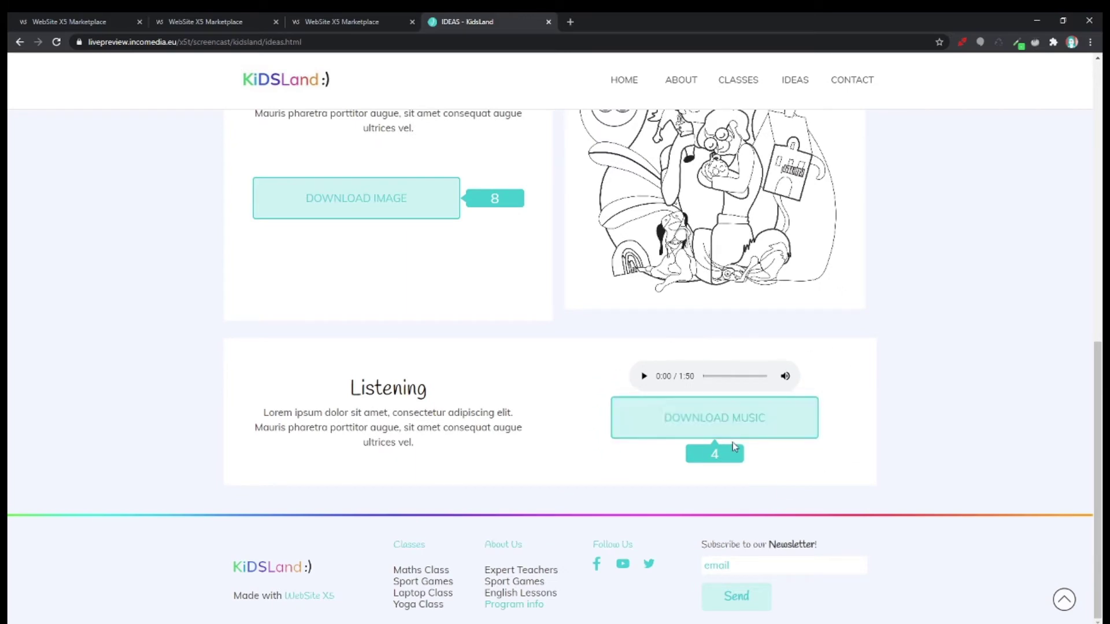
scroll(776, 394, "up", 3)
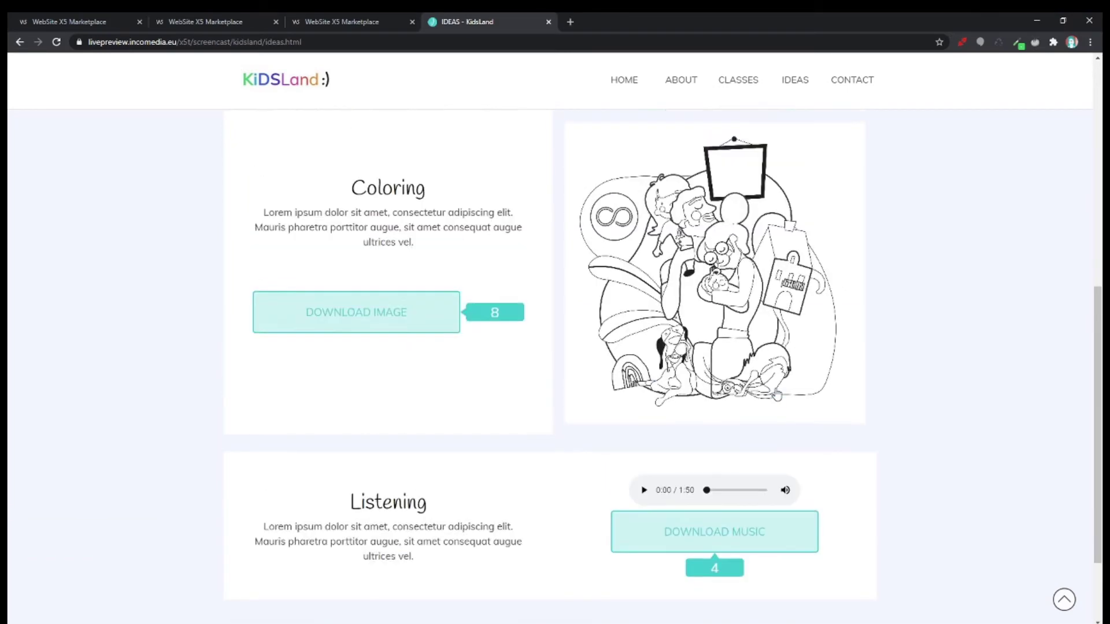
scroll(776, 395, "up", 3)
scroll(775, 394, "up", 3)
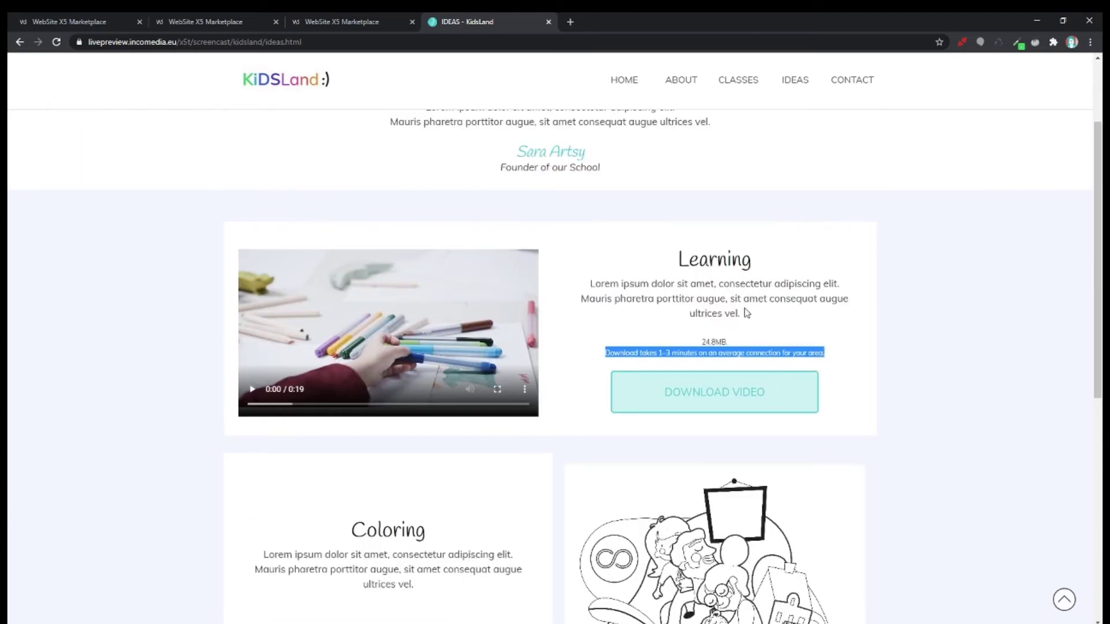
left_click_drag(741, 313, 590, 284)
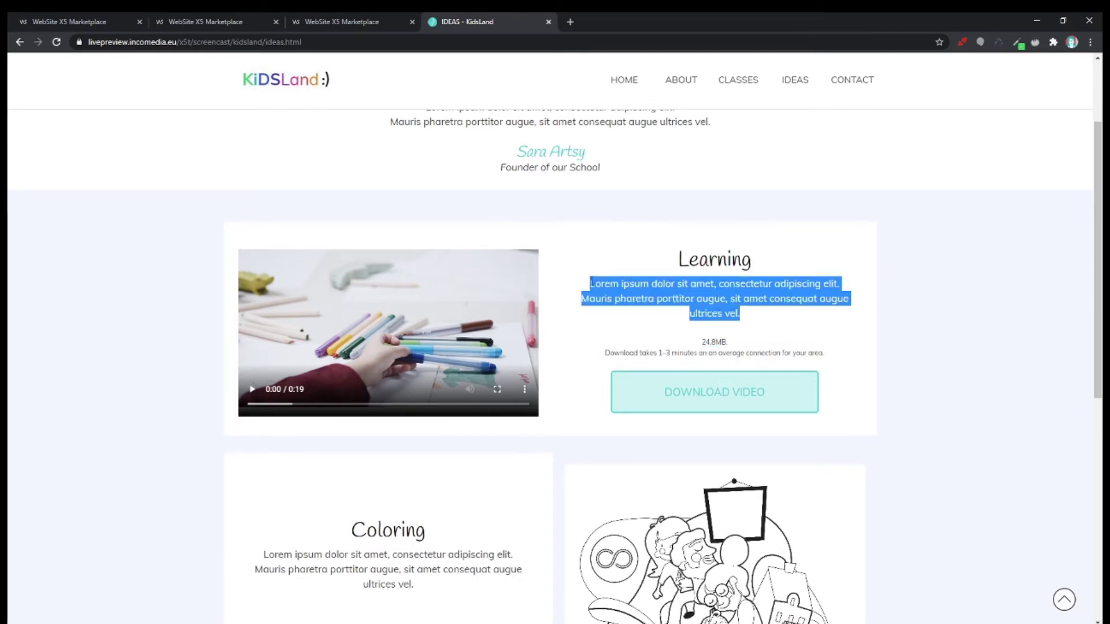
scroll(589, 284, "down", 3)
scroll(590, 283, "down", 2)
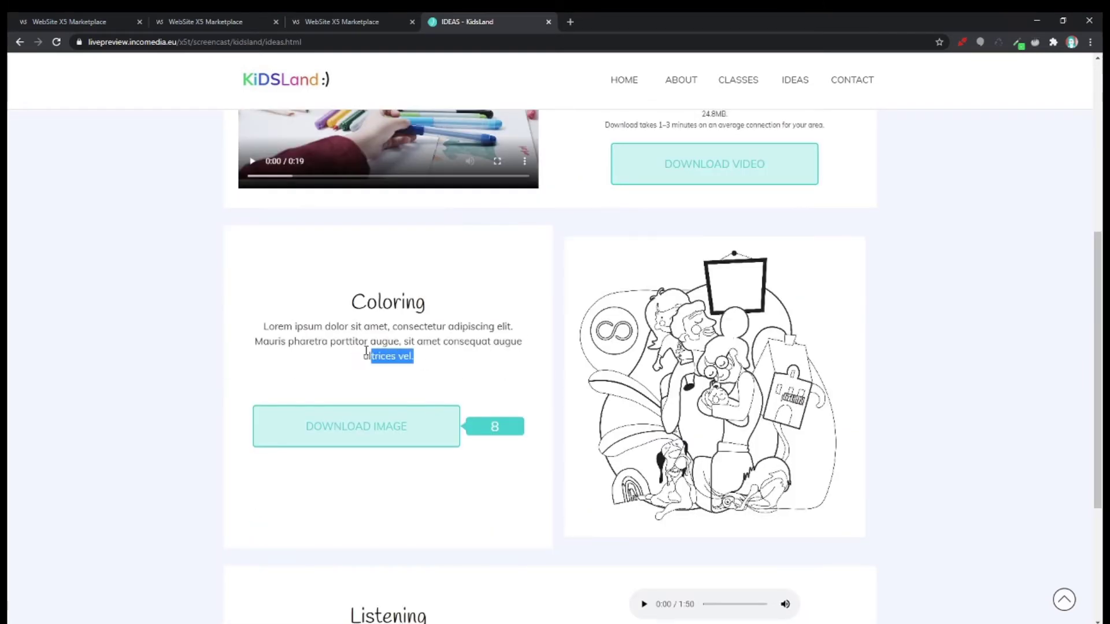
left_click_drag(414, 357, 263, 327)
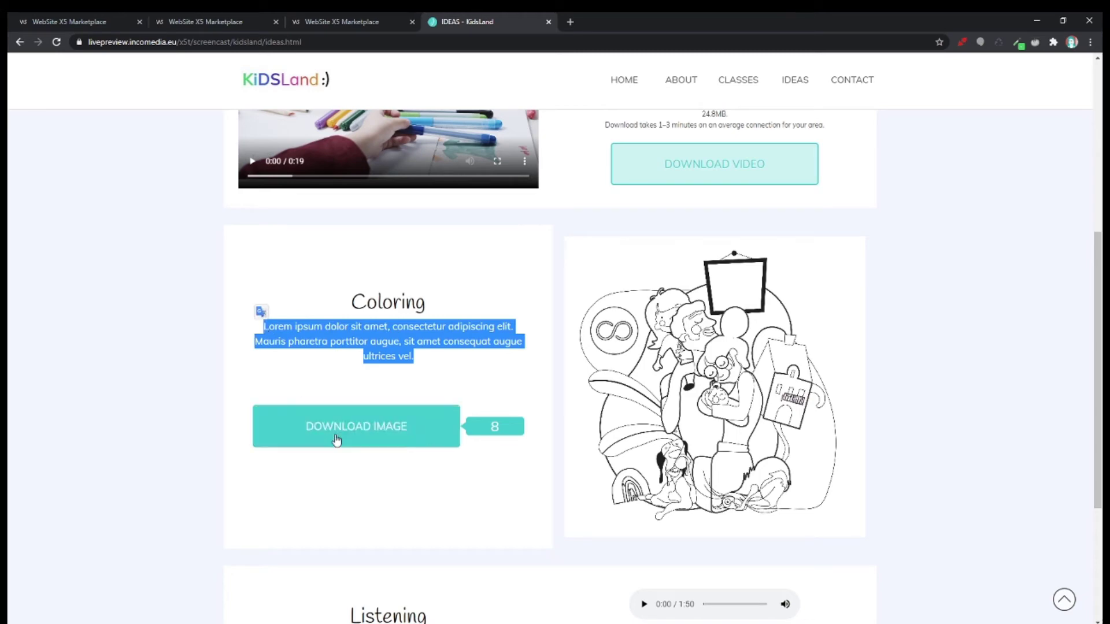
left_click(1037, 21)
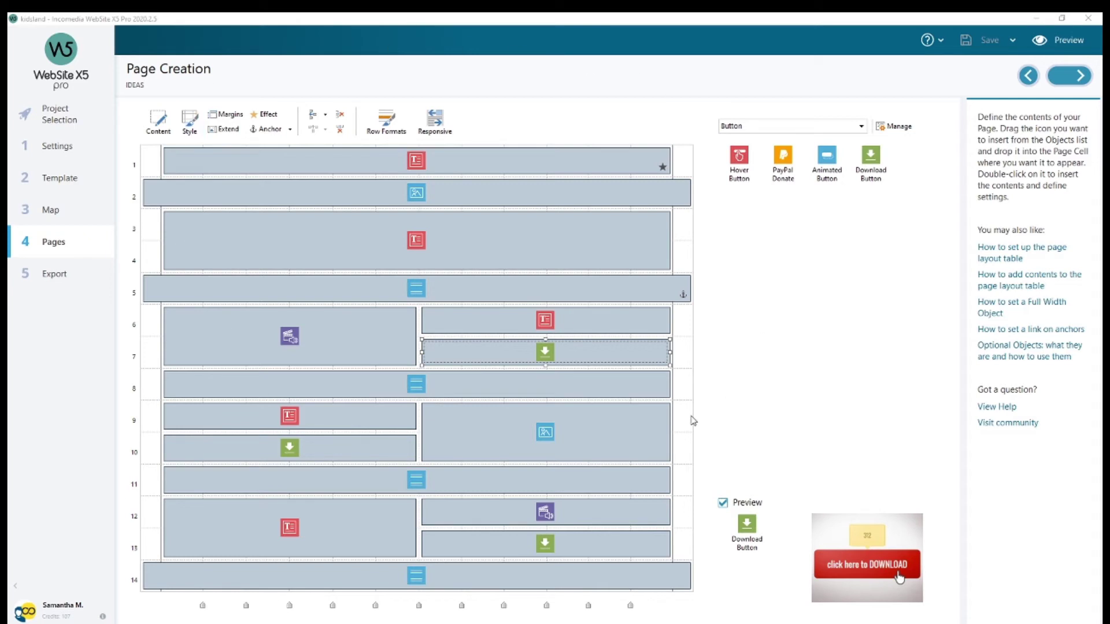
left_click(896, 126)
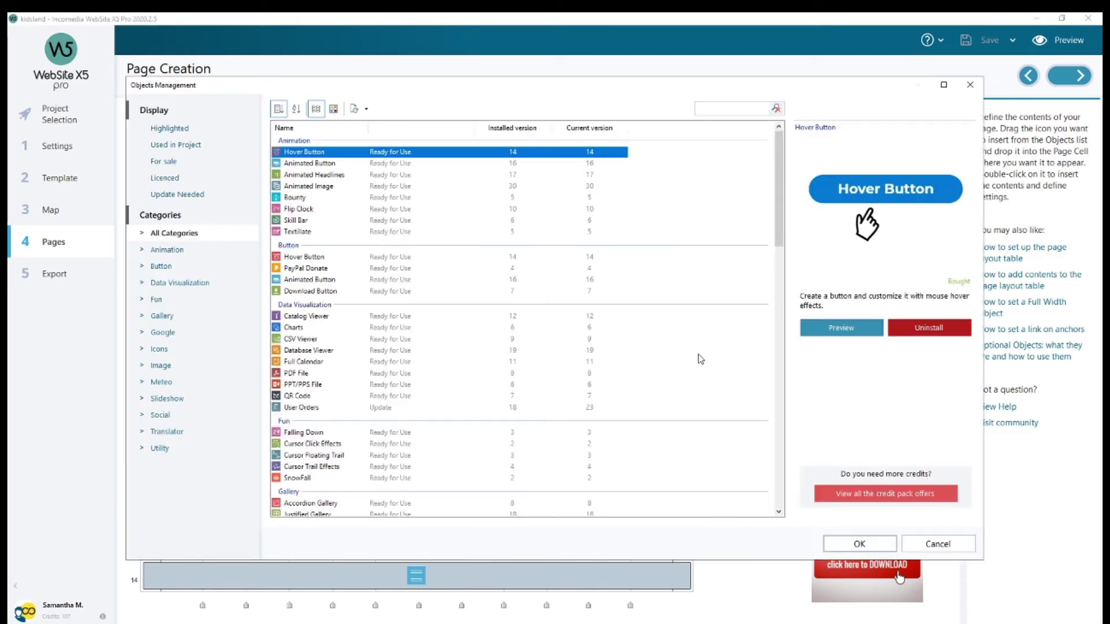
left_click(165, 267)
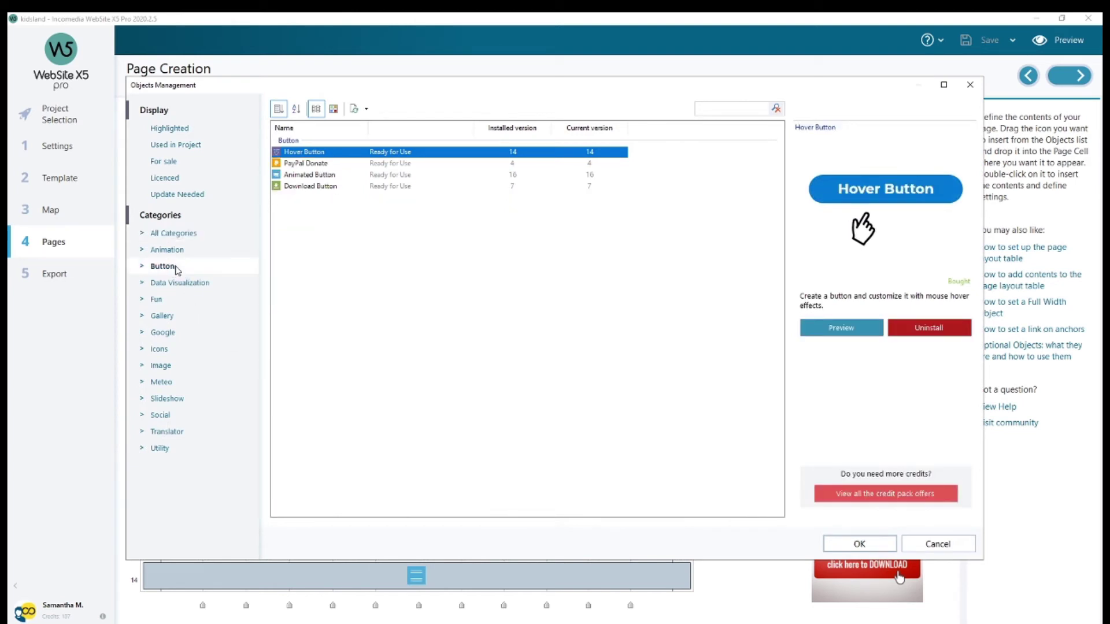
left_click(310, 187)
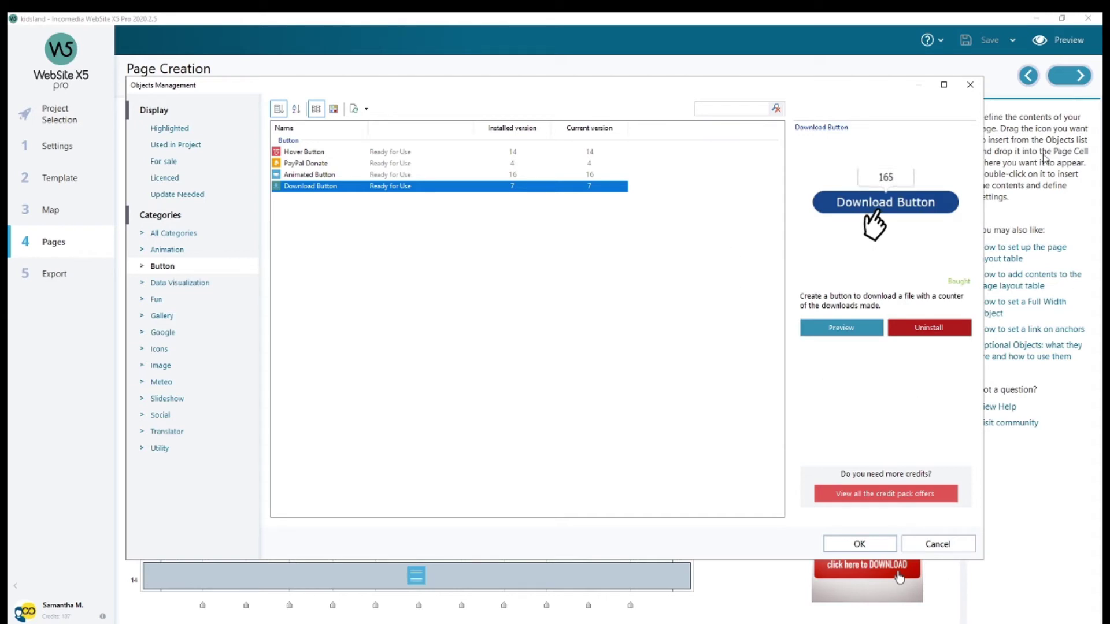
left_click(859, 544)
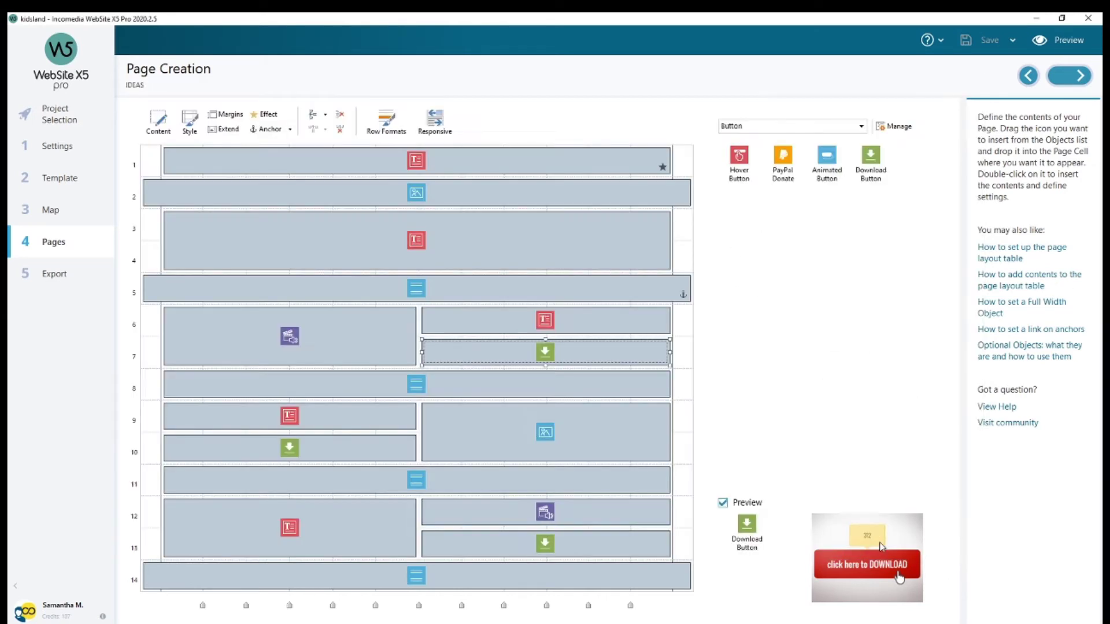
Open the row 7 Download Button settings and select its DOWNLOAD IMAGE label.
double_click(564, 354)
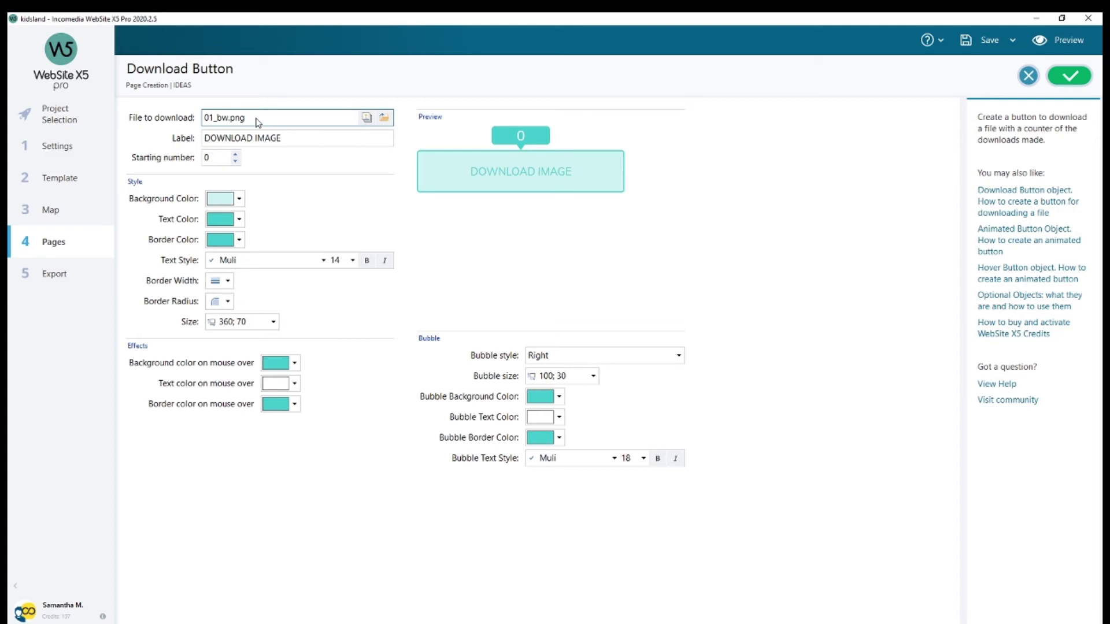
left_click_drag(284, 138, 203, 138)
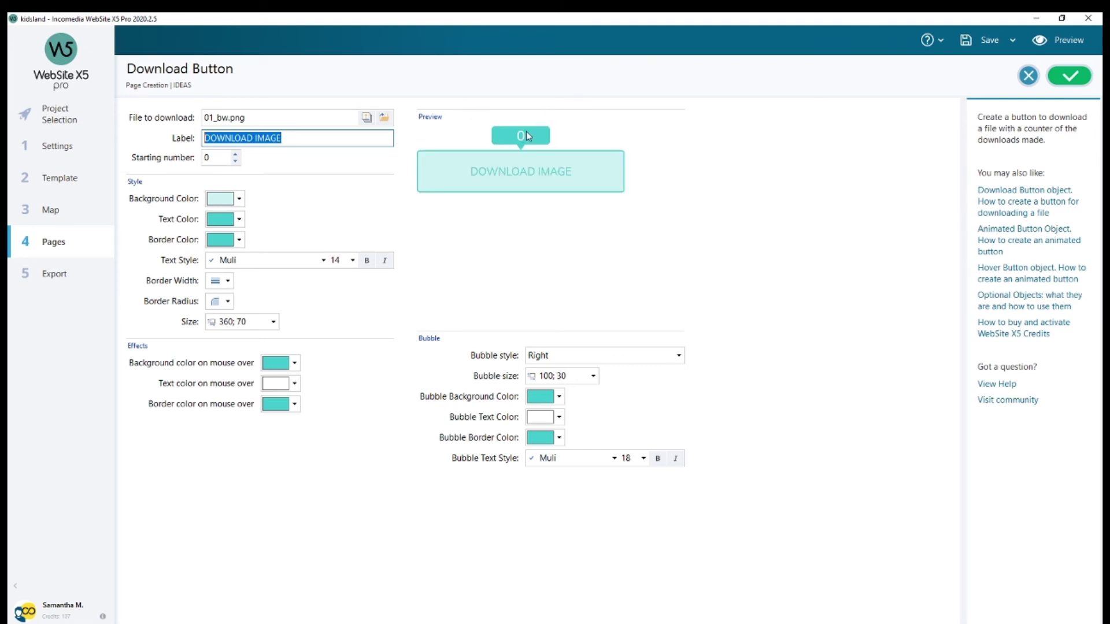
Keep the counter bubble on the Right, check its border colour, then return to Chrome.
left_click(574, 357)
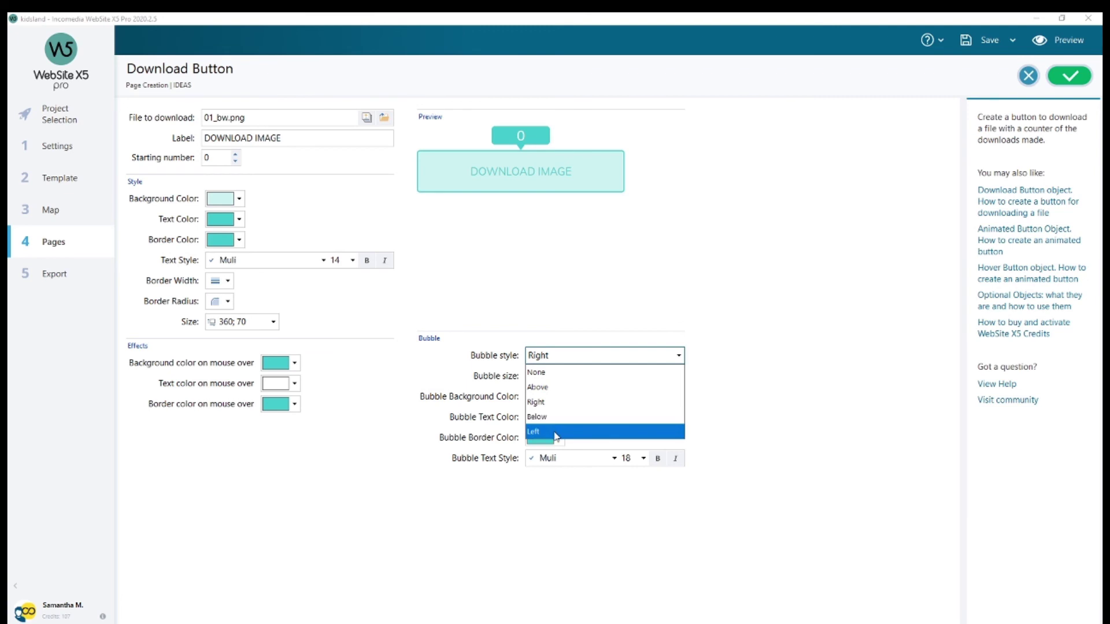
left_click(475, 403)
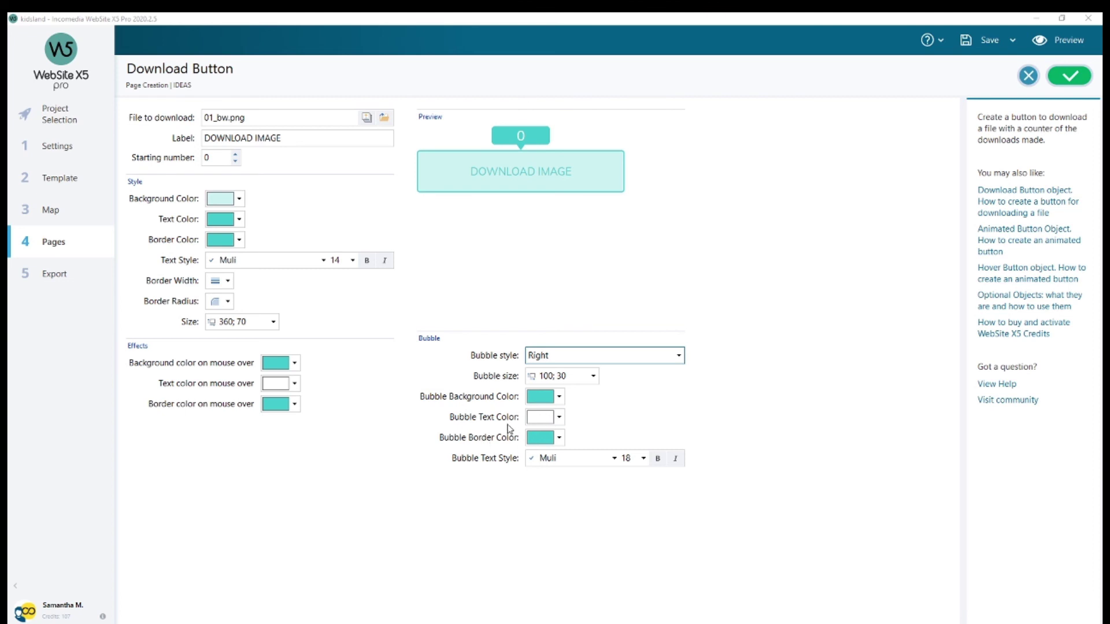
left_click(559, 438)
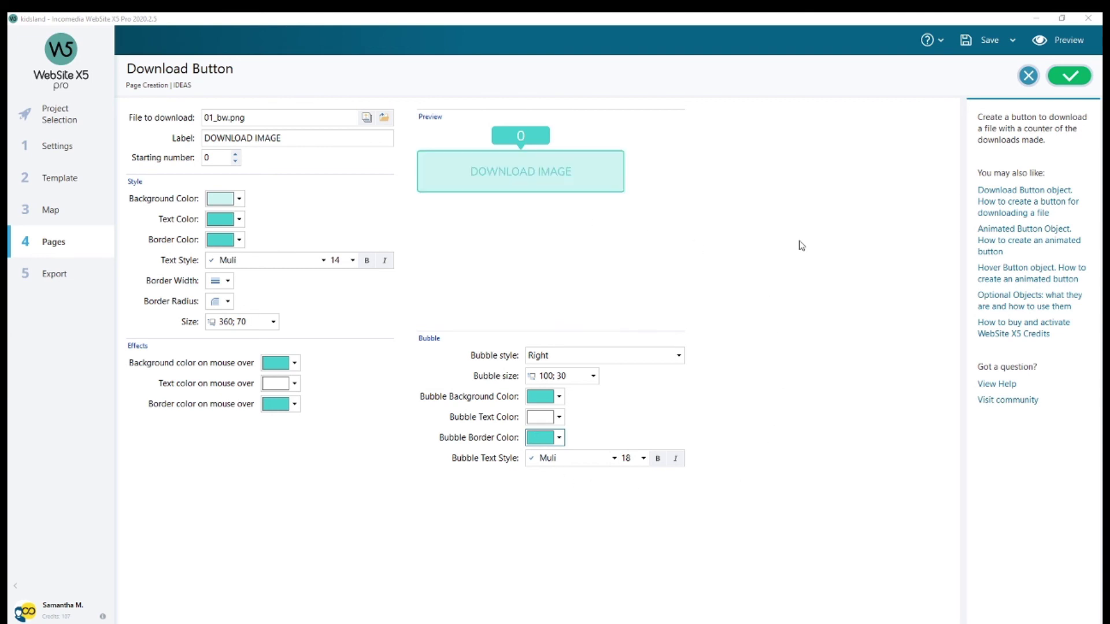
left_click(1036, 20)
scroll(769, 373, "down", 3)
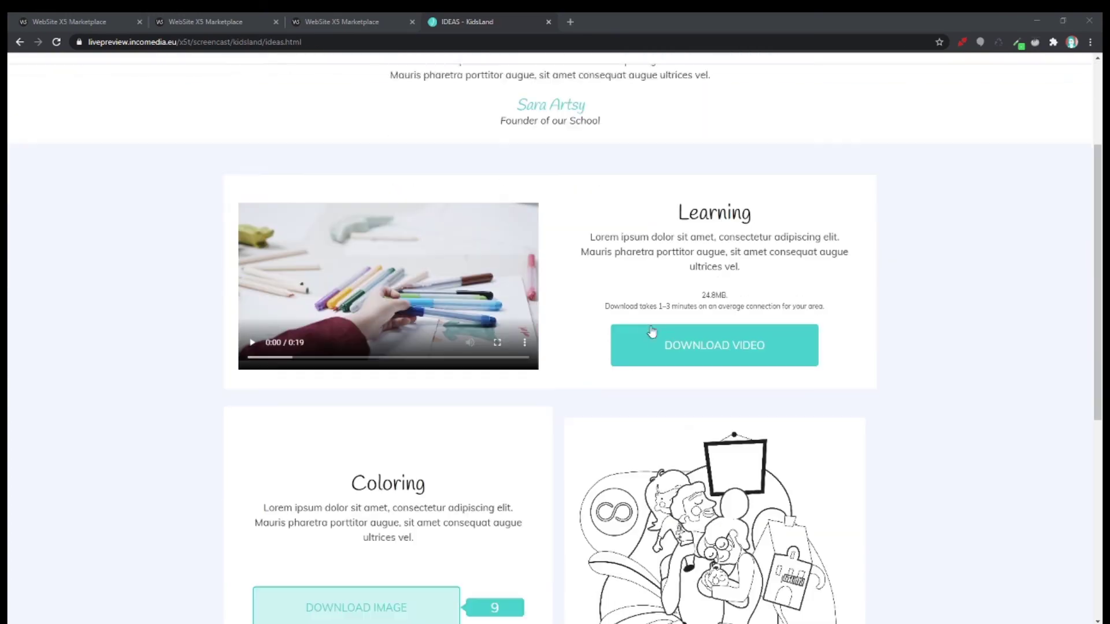
scroll(769, 373, "down", 1)
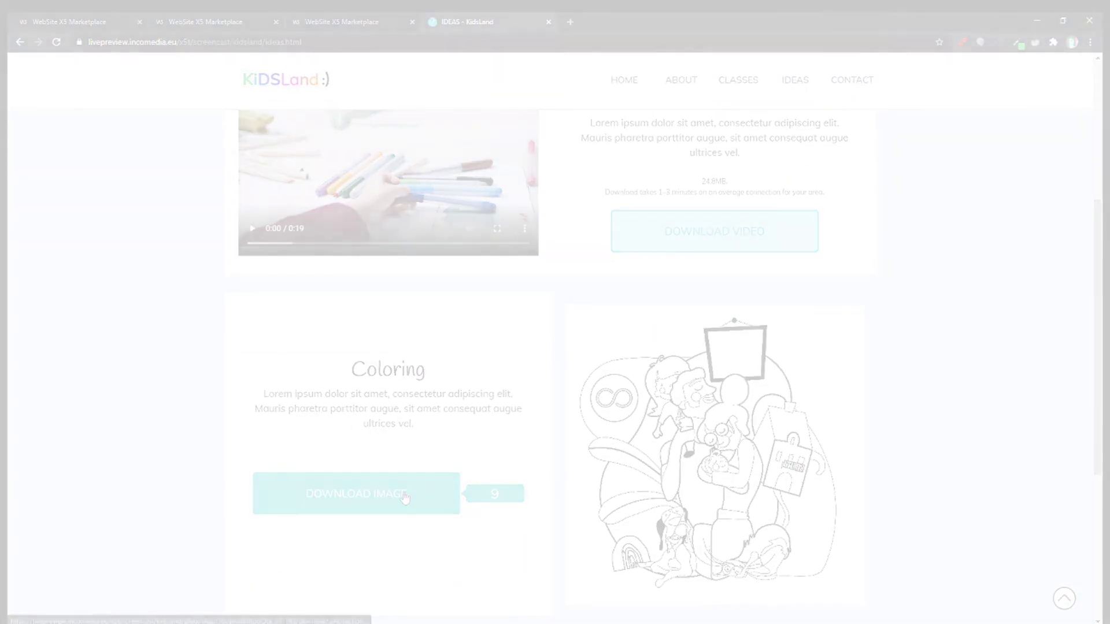